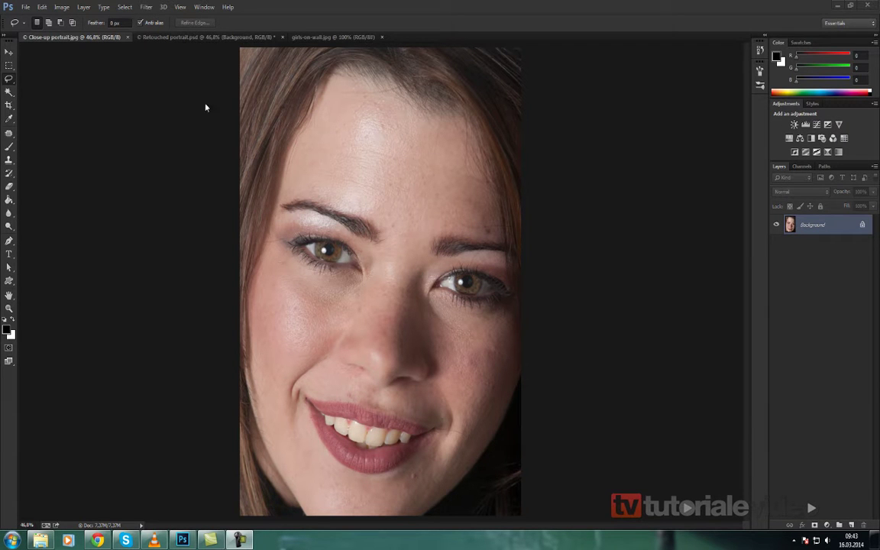
- Compare Close-up portrait.jpg with Retouched portrait.psd, finishing on the retouched version
{"action": "left_click", "coordinate": [210, 38]}
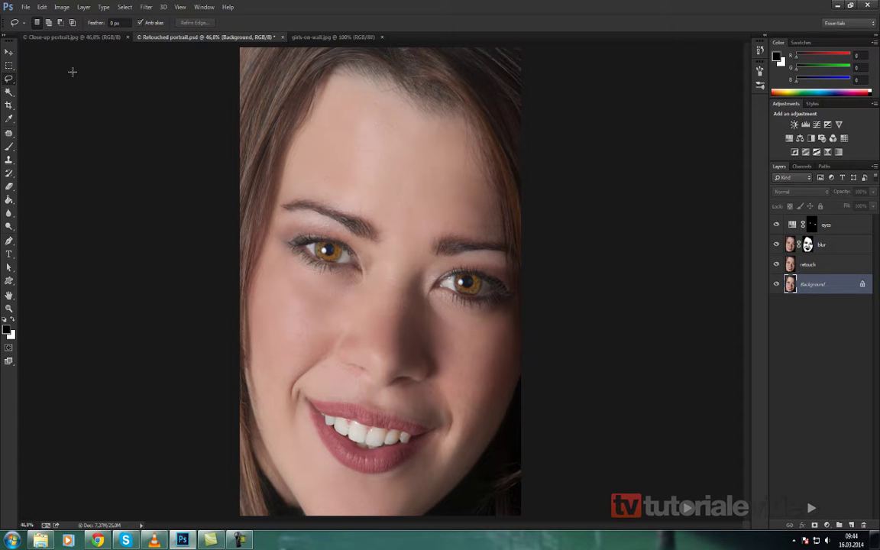
{"action": "left_click", "coordinate": [61, 35]}
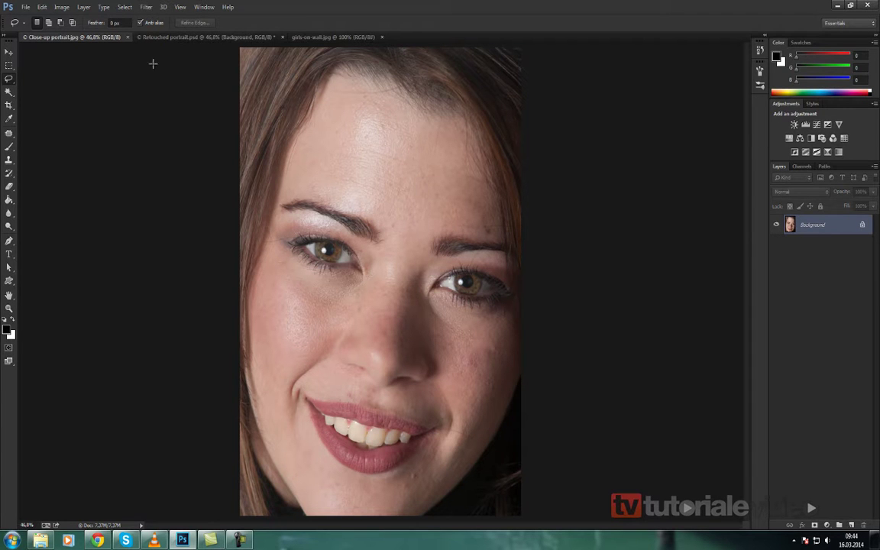
{"action": "left_click", "coordinate": [196, 36]}
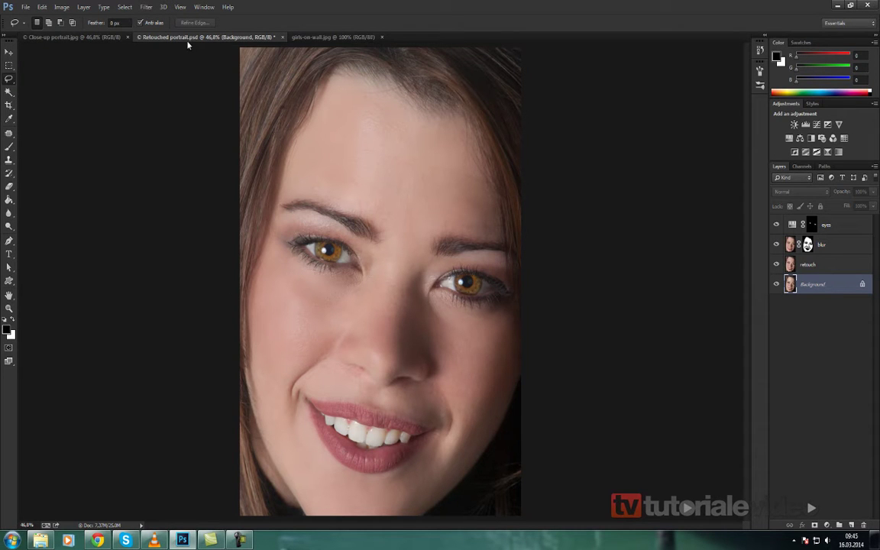
{"action": "left_click", "coordinate": [72, 37]}
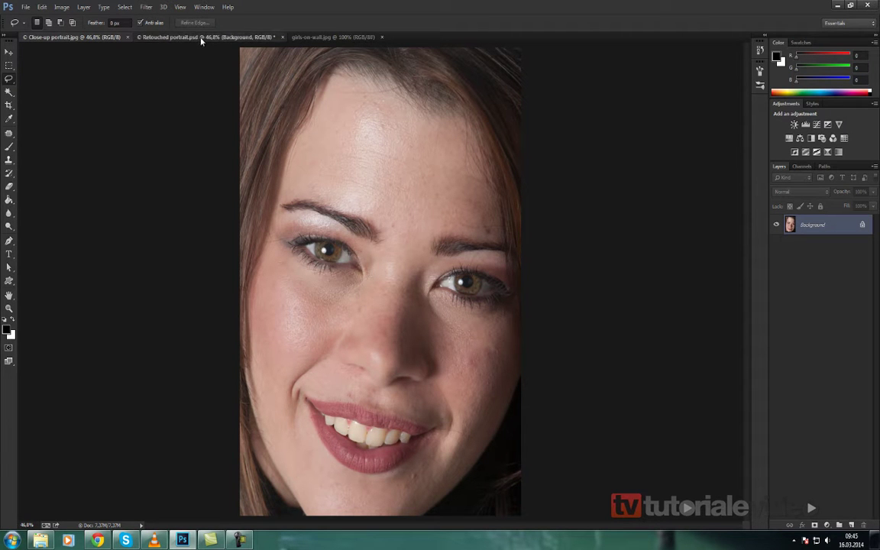
{"action": "left_click", "coordinate": [180, 35]}
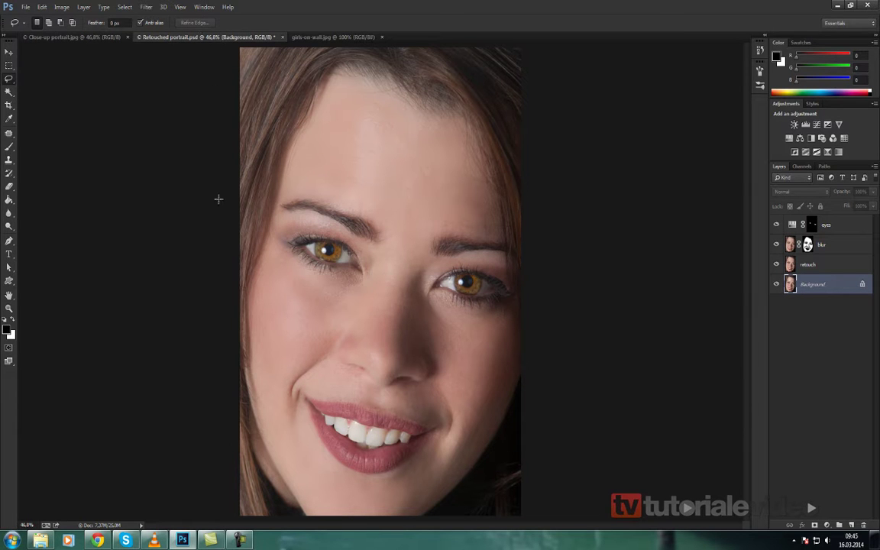
- Close Retouched portrait.psd without saving and return to Close-up portrait.jpg
{"action": "left_click", "coordinate": [281, 37]}
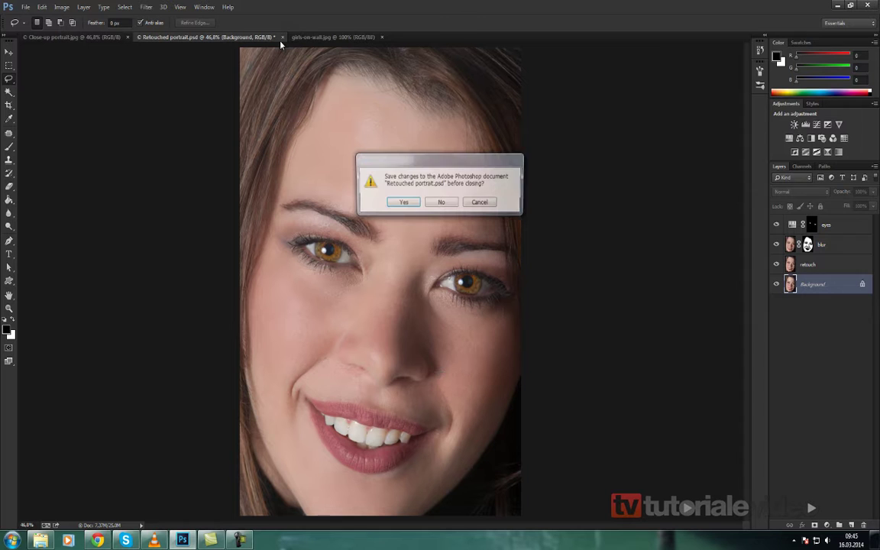
{"action": "left_click", "coordinate": [442, 203]}
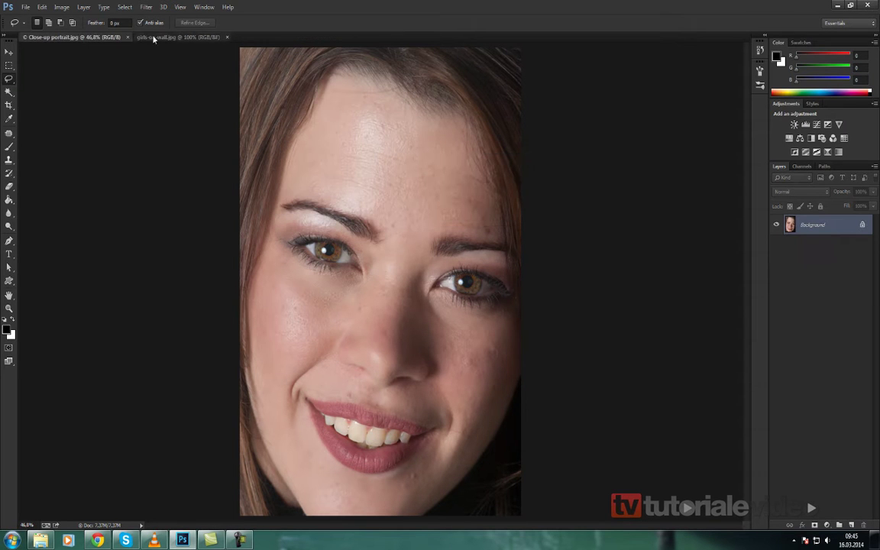
{"action": "left_click", "coordinate": [178, 37]}
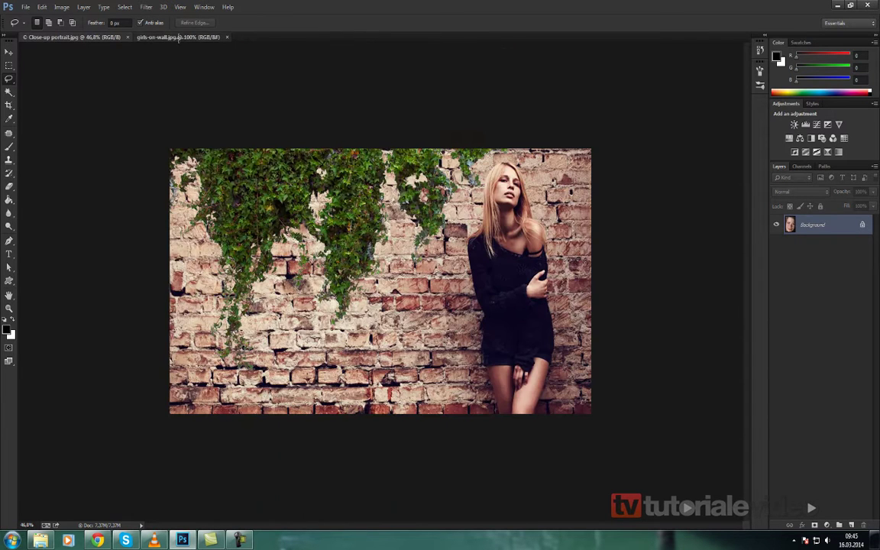
{"action": "left_click", "coordinate": [77, 35]}
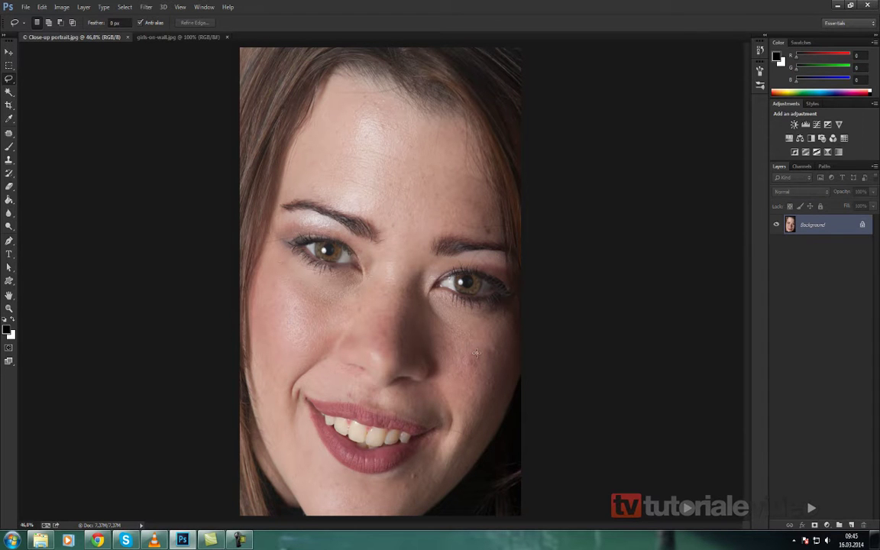
- Zoom in on the right cheek and switch to the Lasso Tool
{"action": "key", "text": "ctrl+plus"}
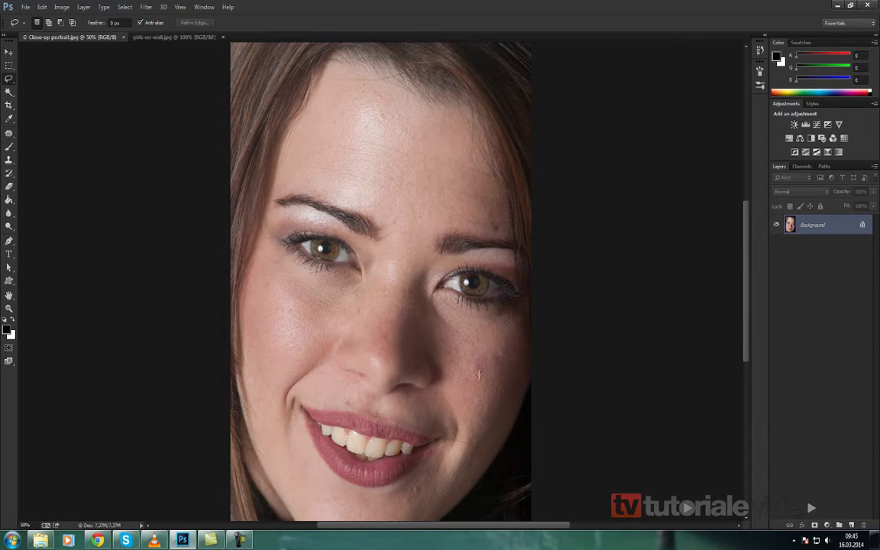
{"action": "left_click", "coordinate": [478, 374]}
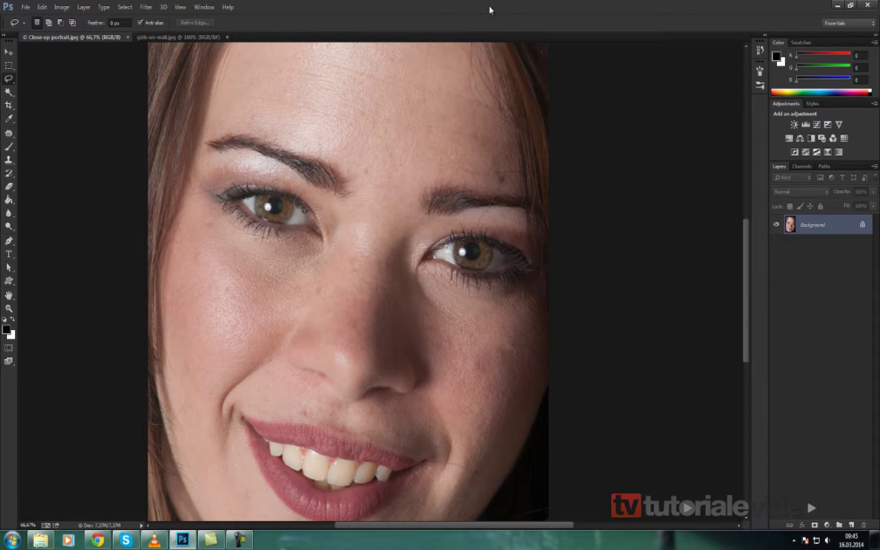
{"action": "right_click", "coordinate": [9, 80]}
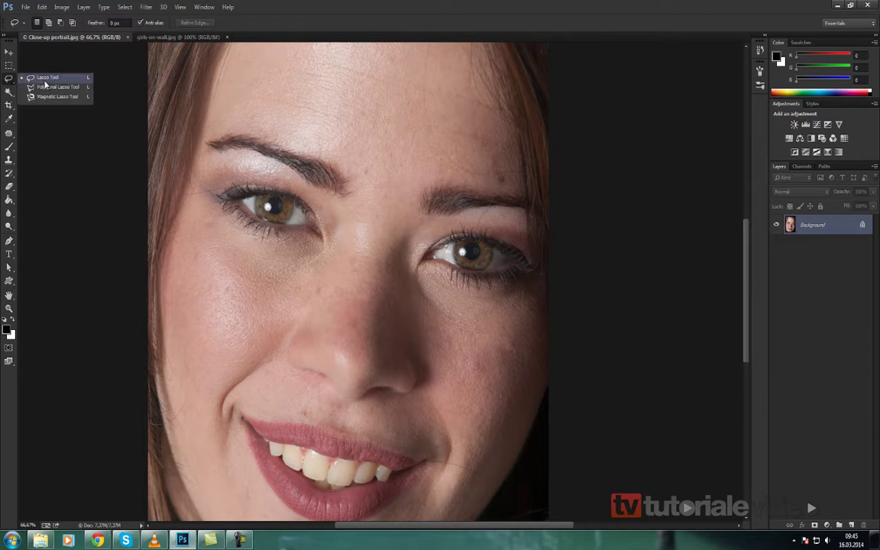
{"action": "left_click", "coordinate": [52, 71]}
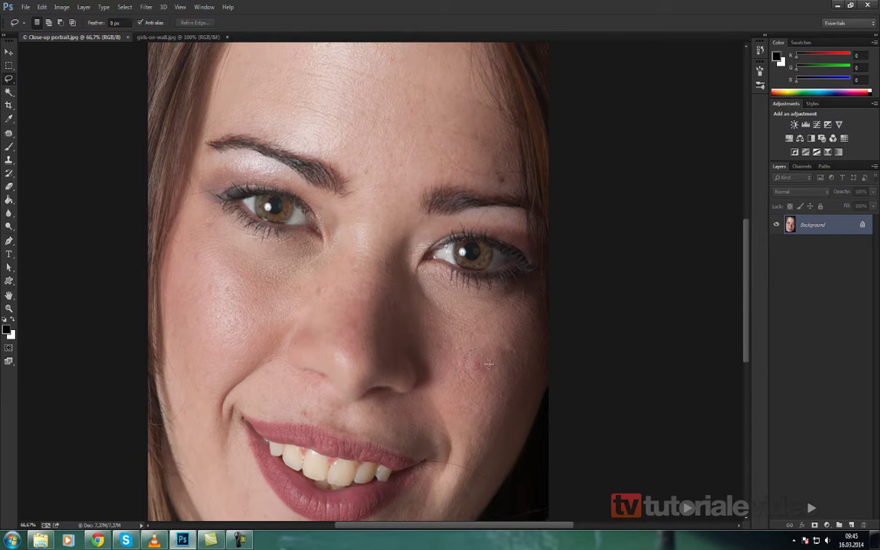
- Lasso the blemish beside the nose and fill it Content-Aware at Normal, 100% opacity
{"action": "left_click_drag", "start_coordinate": [475, 379], "coordinate": [474, 377]}
{"action": "left_click", "coordinate": [42, 7]}
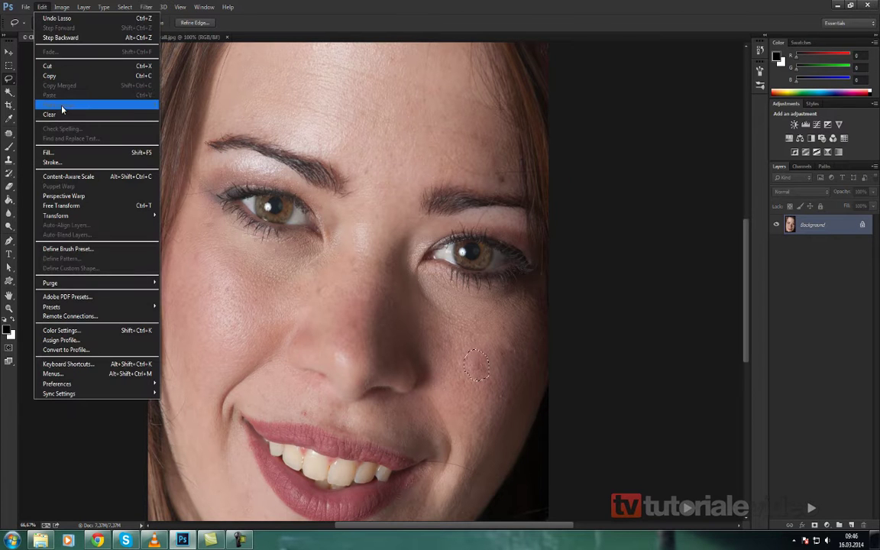
{"action": "left_click", "coordinate": [80, 152]}
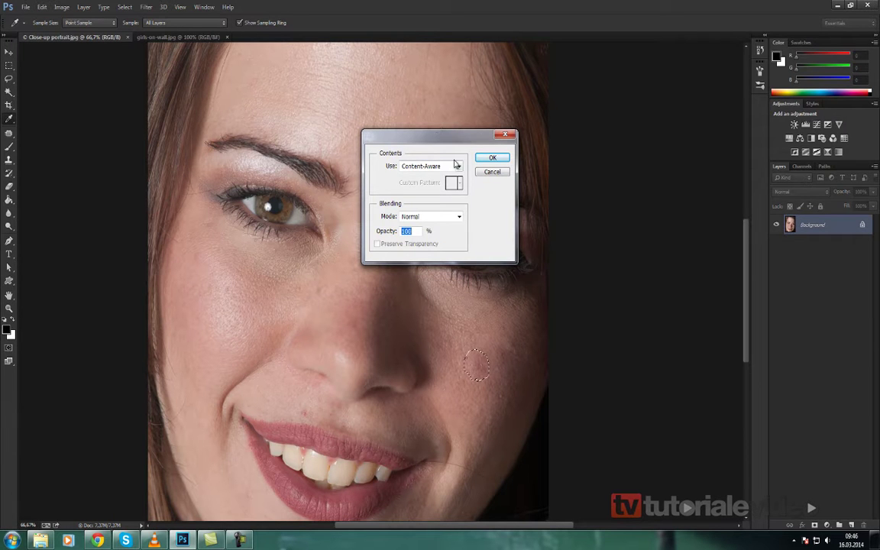
{"action": "left_click", "coordinate": [459, 167]}
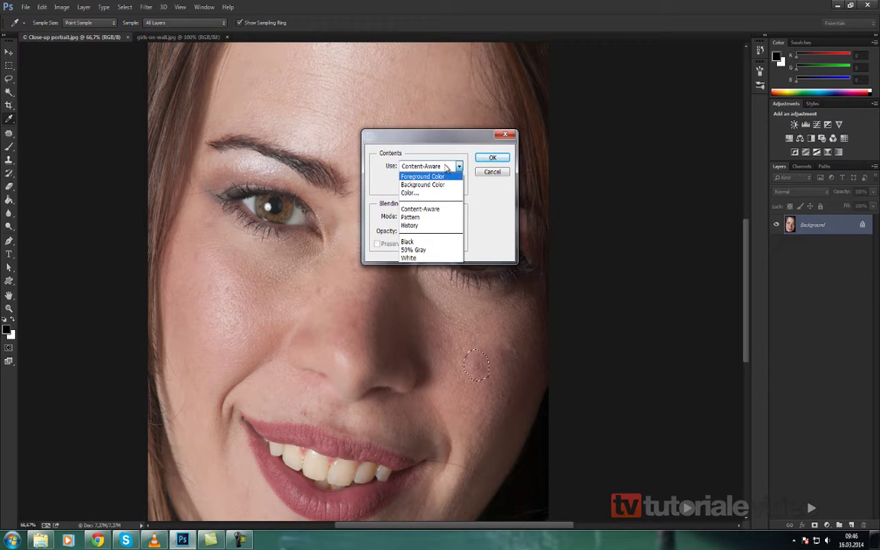
{"action": "left_click", "coordinate": [459, 168]}
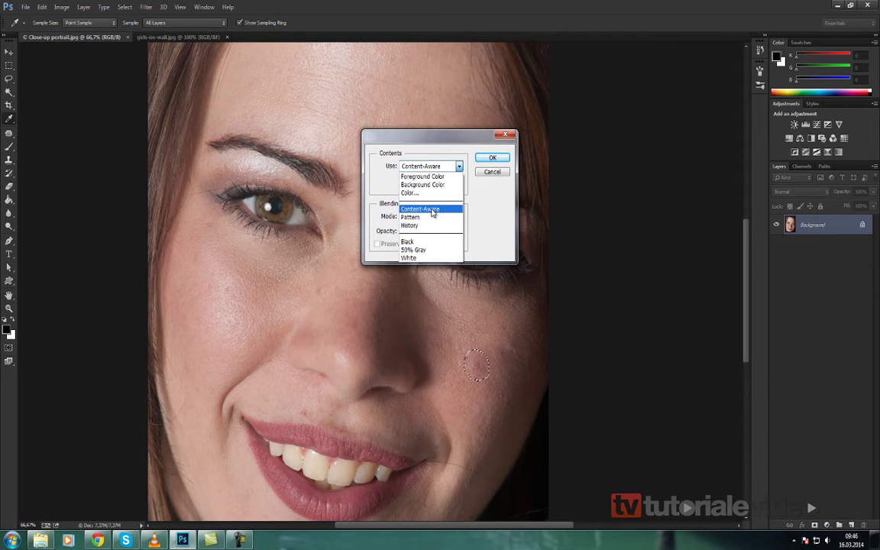
{"action": "left_click", "coordinate": [432, 209]}
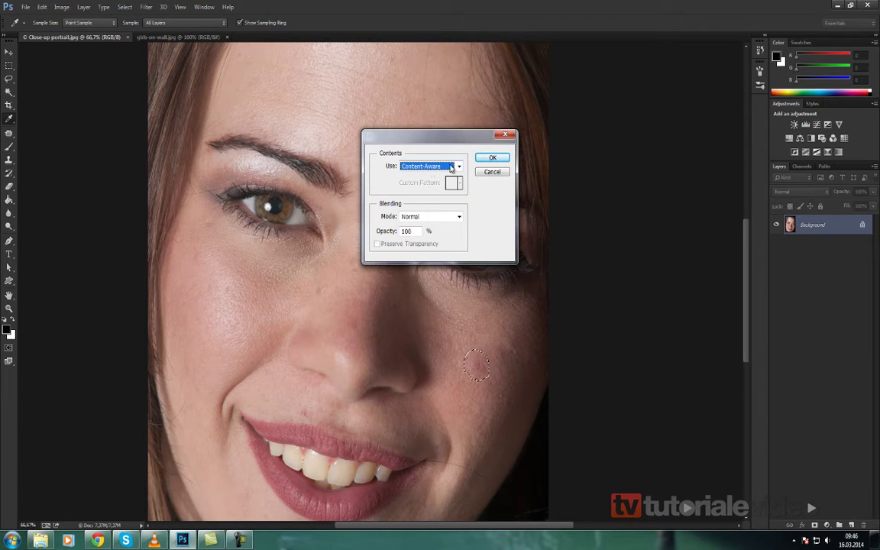
{"action": "left_click", "coordinate": [493, 159]}
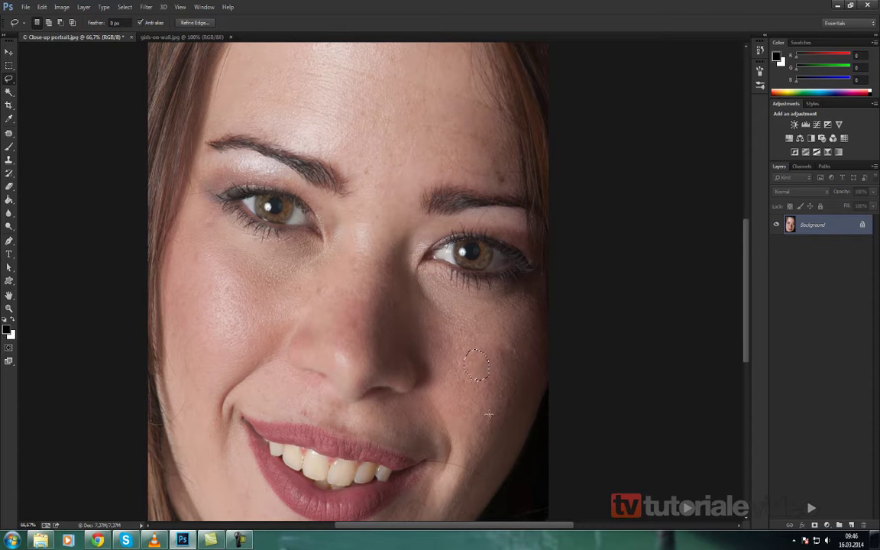
- Deselect and lasso the remaining spot on the cheek
{"action": "scroll", "coordinate": [472, 379], "scroll_direction": "up", "scroll_amount": 3}
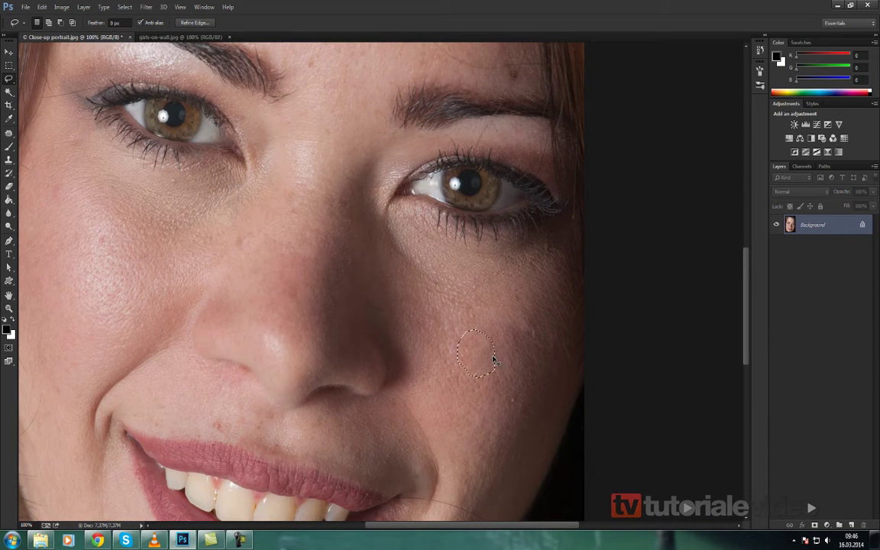
{"action": "key", "text": "ctrl+d"}
{"action": "left_click_drag", "start_coordinate": [474, 376], "coordinate": [477, 381]}
- Try the Clone Stamp on the spot, dismiss its source warnings, then return to Lasso
{"action": "scroll", "coordinate": [467, 390], "scroll_direction": "up", "scroll_amount": 1}
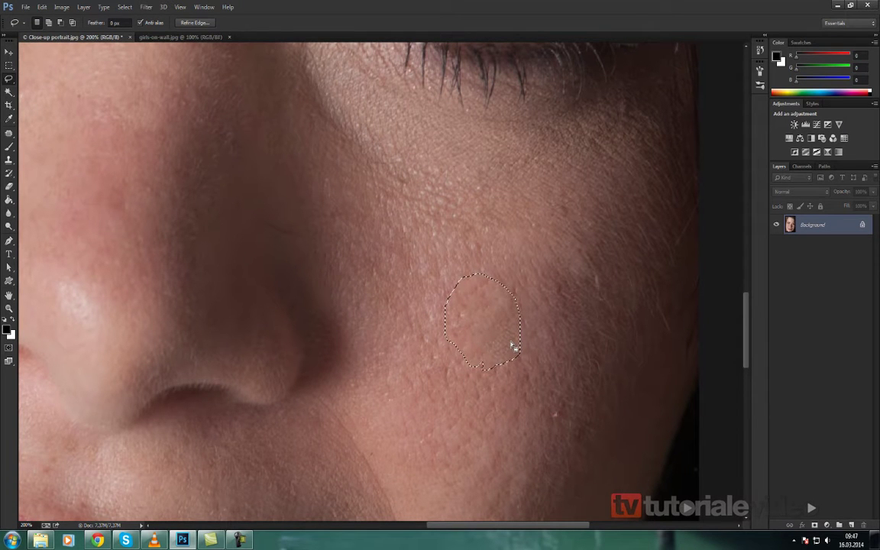
{"action": "key", "text": "s"}
{"action": "left_click", "coordinate": [483, 376]}
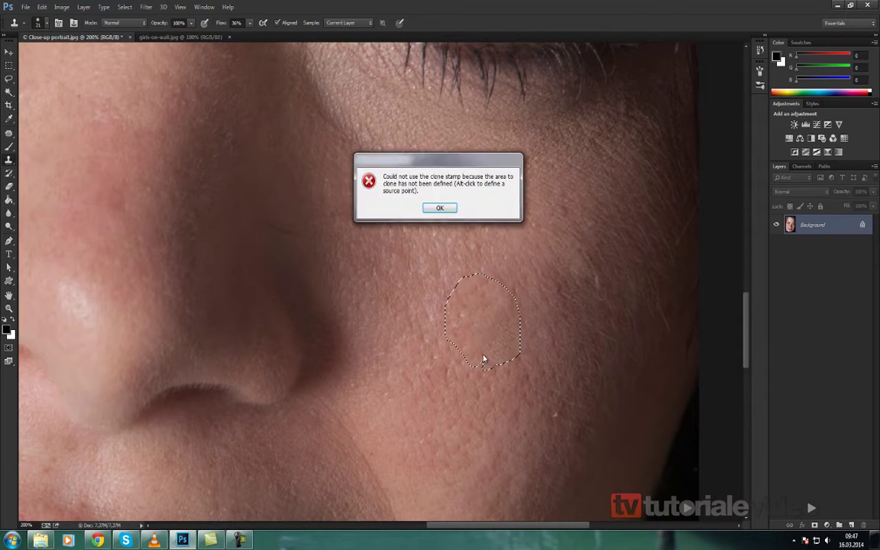
{"action": "left_click", "coordinate": [442, 222]}
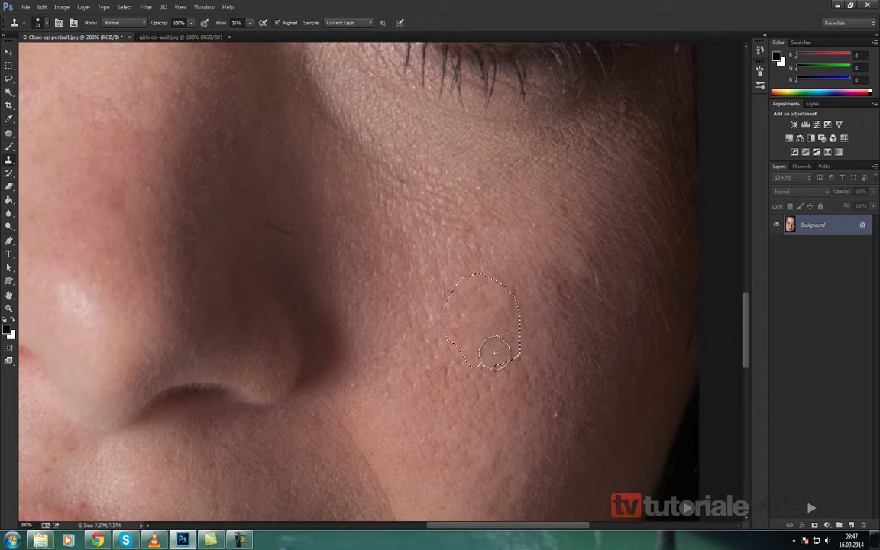
{"action": "left_click", "coordinate": [423, 336]}
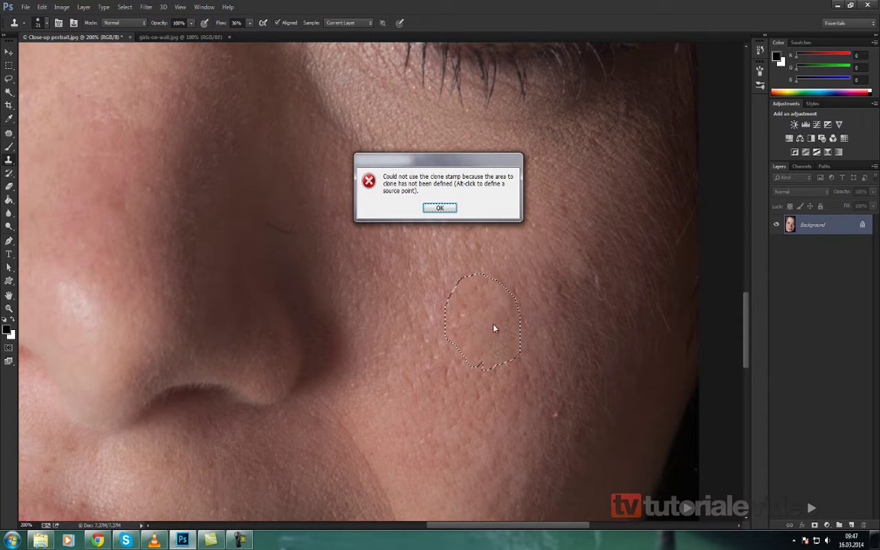
{"action": "left_click", "coordinate": [439, 208]}
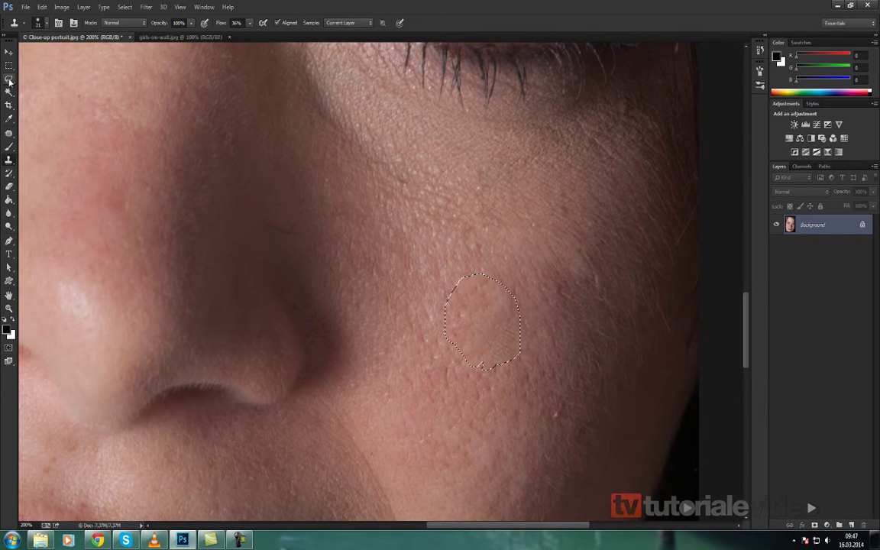
{"action": "key", "text": "l"}
{"action": "key", "text": "shift"}
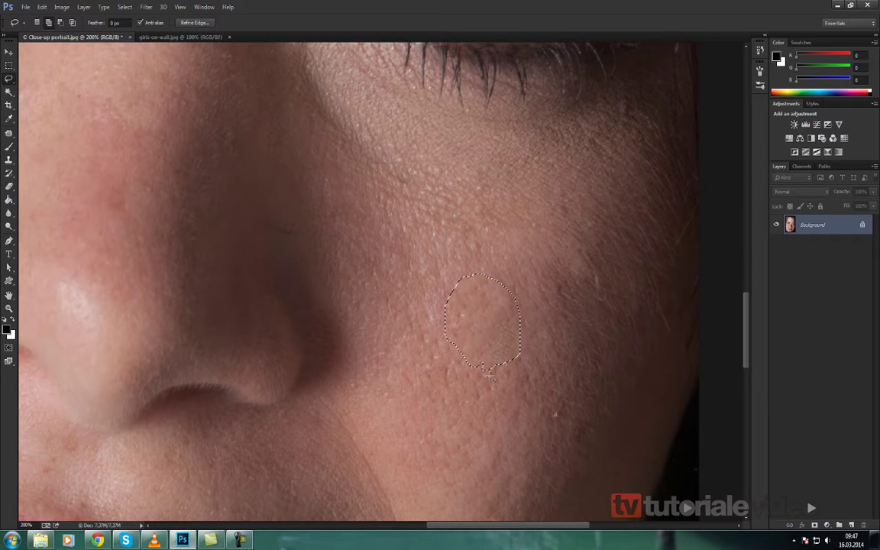
- Extend the selection around the spot and Content-Aware fill it
{"action": "mouse_move", "coordinate": [494, 340]}
{"action": "left_mouse_down"}
{"action": "mouse_move", "coordinate": [515, 376]}
{"action": "mouse_move", "coordinate": [487, 380]}
{"action": "left_mouse_up"}
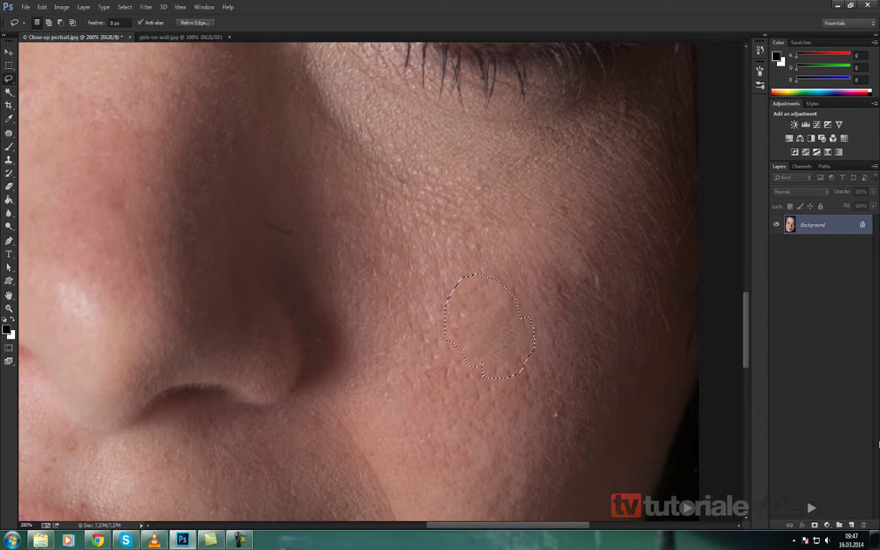
{"action": "key", "text": "shift+F5"}
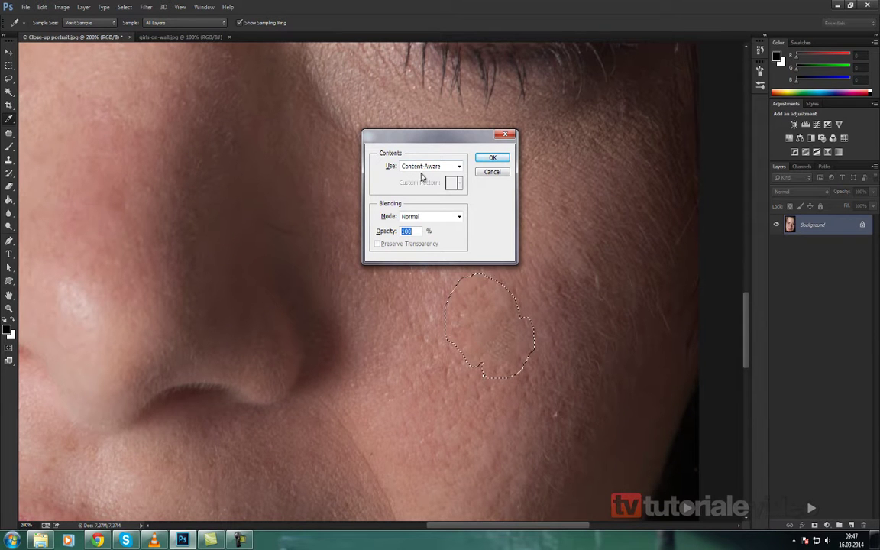
{"action": "left_click", "coordinate": [491, 158]}
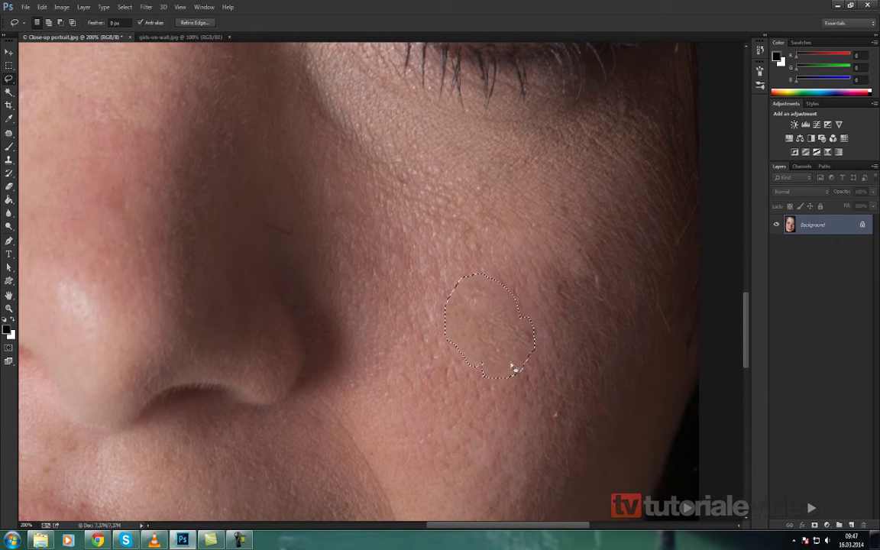
- Outline a larger cheek patch, Content-Aware fill it, and deselect
{"action": "left_click", "coordinate": [448, 369]}
{"action": "left_click_drag", "start_coordinate": [430, 342], "coordinate": [444, 279]}
{"action": "mouse_move", "coordinate": [502, 266]}
{"action": "left_mouse_down"}
{"action": "mouse_move", "coordinate": [453, 373]}
{"action": "mouse_move", "coordinate": [432, 341]}
{"action": "left_mouse_up"}
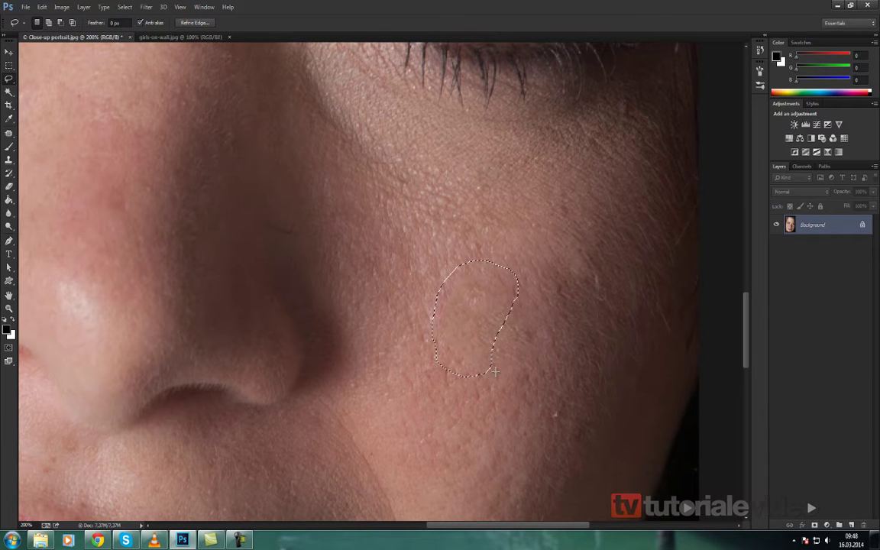
{"action": "key", "text": "shift+BackSpace"}
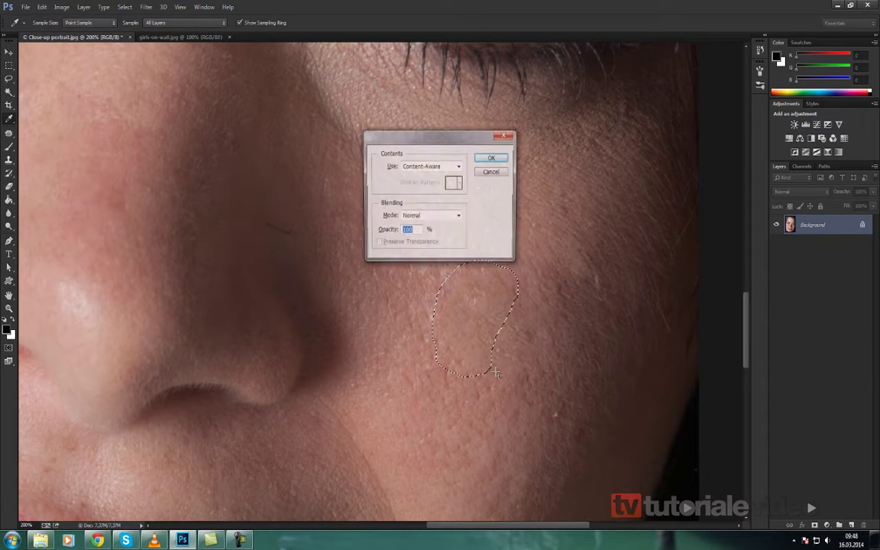
{"action": "left_click", "coordinate": [493, 158]}
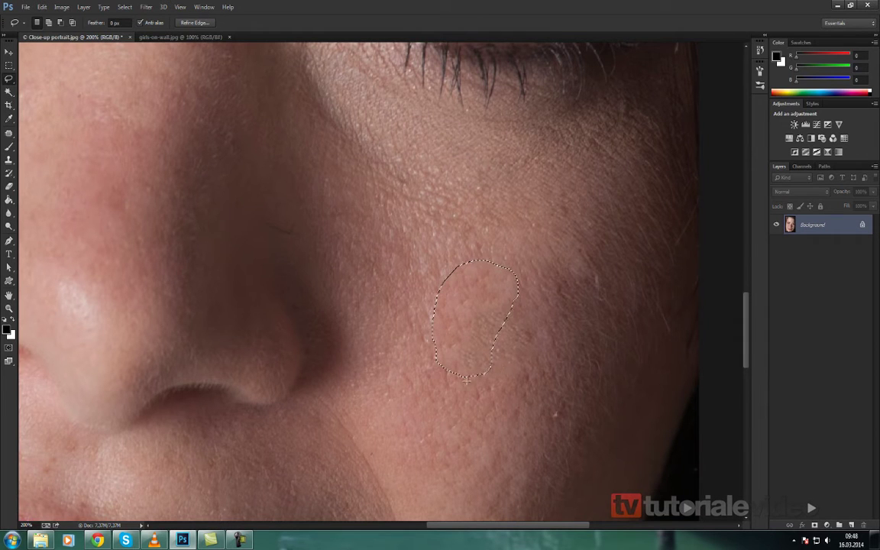
{"action": "key", "text": "ctrl+d"}
- Content-Aware fill two more cheek blemishes, deselecting after each
{"action": "mouse_move", "coordinate": [530, 318]}
{"action": "left_mouse_down"}
{"action": "mouse_move", "coordinate": [502, 370]}
{"action": "mouse_move", "coordinate": [459, 380]}
{"action": "left_mouse_up"}
{"action": "key", "text": "i"}
{"action": "key", "text": "shift+F5"}
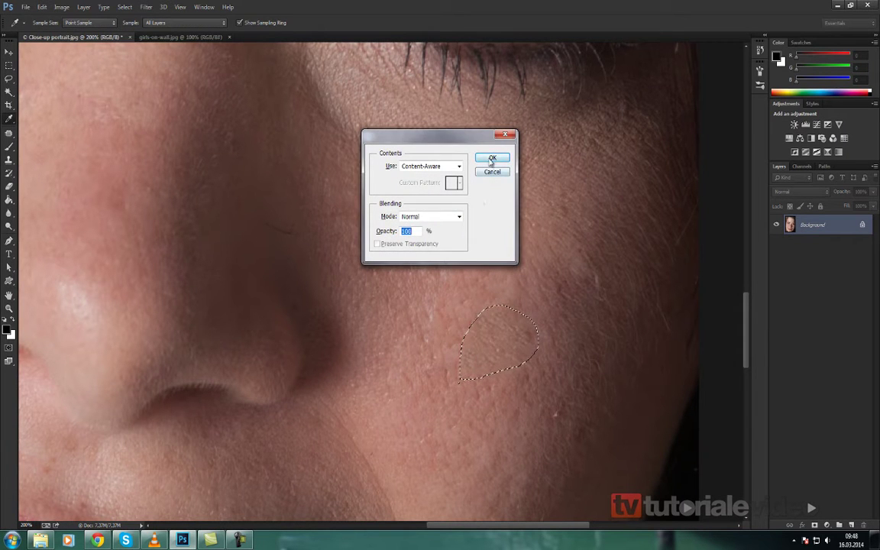
{"action": "left_click", "coordinate": [491, 157]}
{"action": "key", "text": "ctrl+d"}
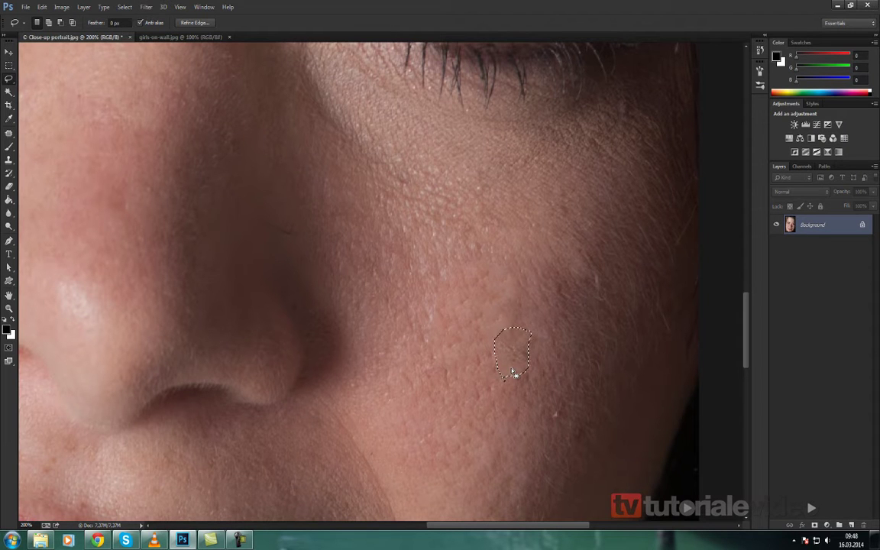
{"action": "key", "text": "shift+BackSpace"}
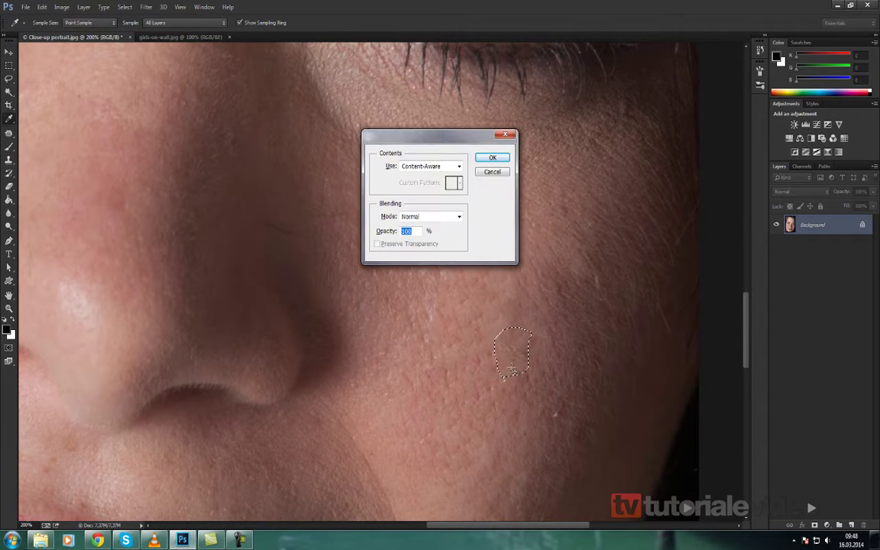
{"action": "left_click", "coordinate": [498, 157]}
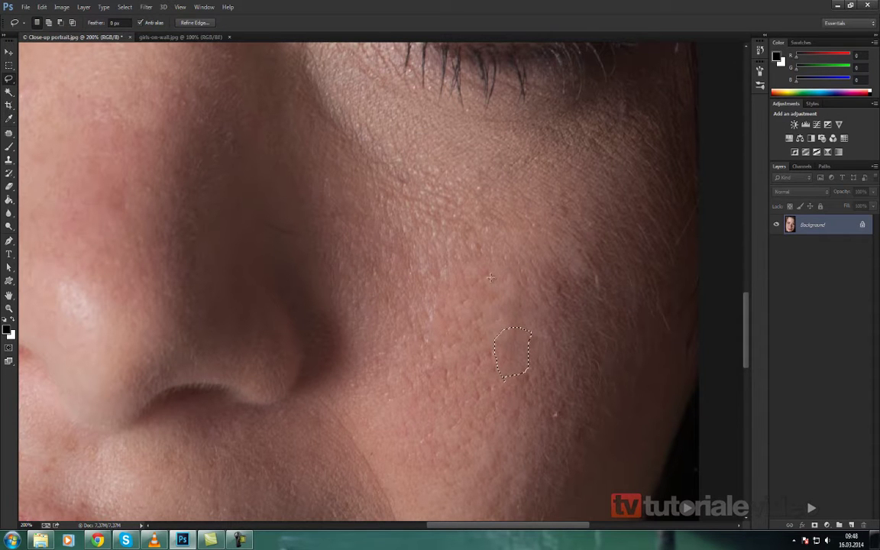
{"action": "key", "text": "ctrl+d"}
- Zoom out and recenter the cleaned face, then switch to girls-on-wall.jpg
{"action": "key", "text": "ctrl+minus"}
{"action": "key", "text": "ctrl+minus"}
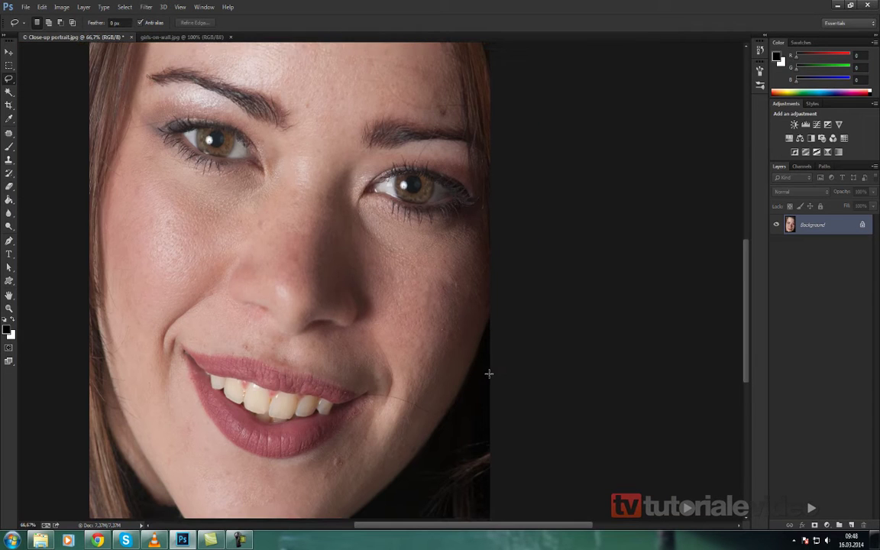
{"action": "left_click_drag", "start_coordinate": [374, 391], "coordinate": [413, 392]}
{"action": "left_click_drag", "start_coordinate": [449, 356], "coordinate": [449, 362]}
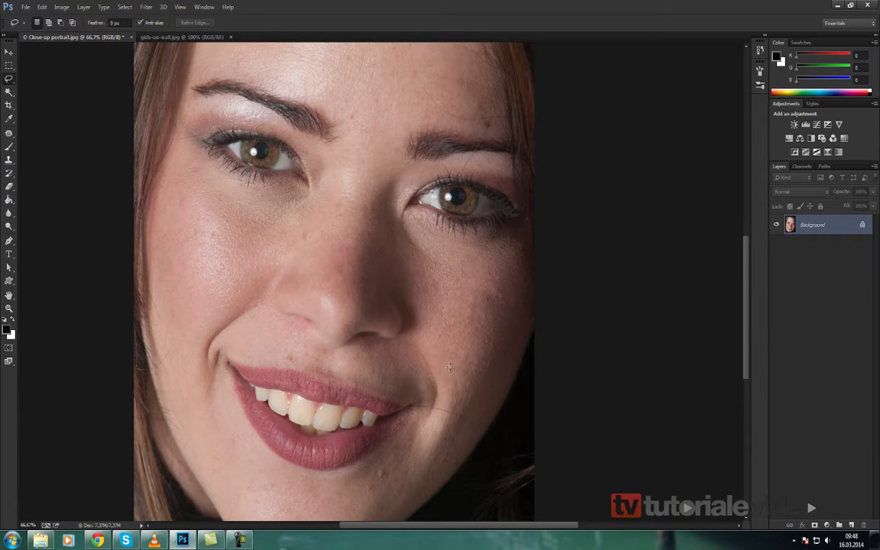
{"action": "left_click_drag", "start_coordinate": [412, 360], "coordinate": [439, 363]}
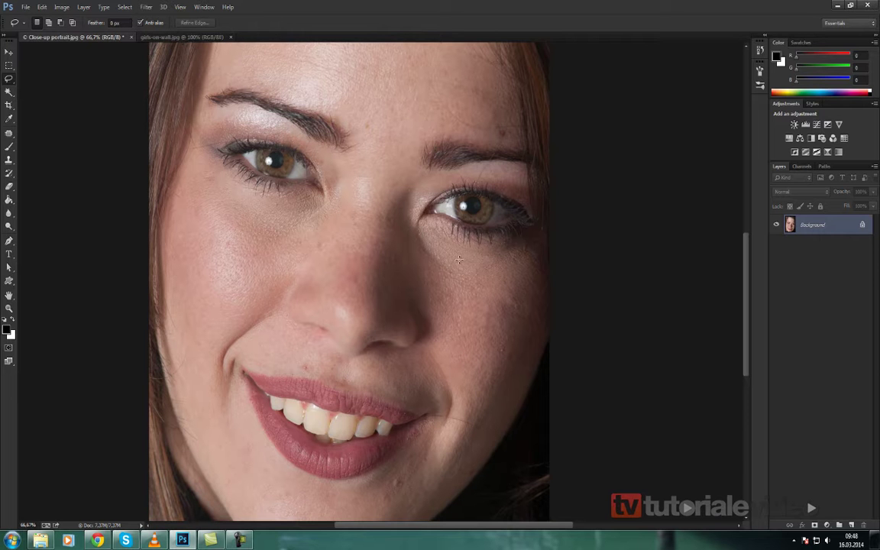
{"action": "left_click", "coordinate": [174, 38]}
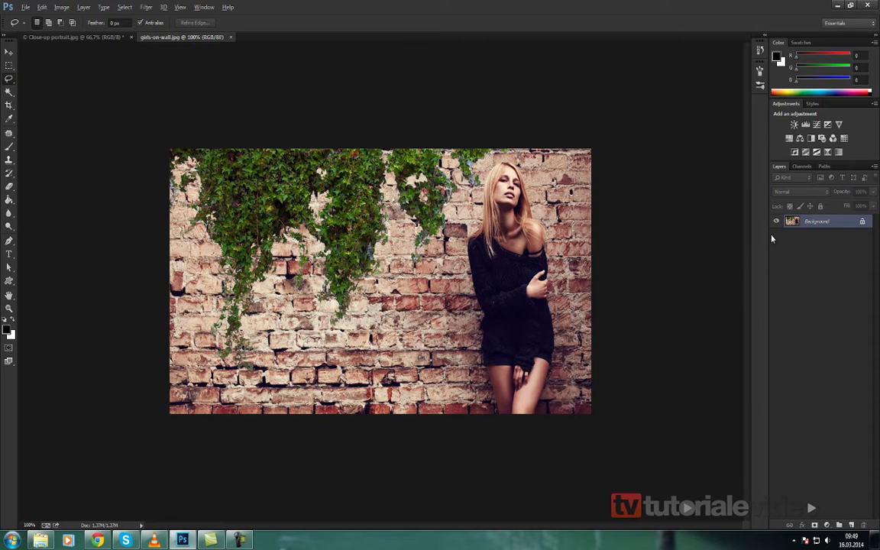
- Unlock the Background as Layer 0, lasso the woman, and Content-Aware fill her away
{"action": "left_click", "coordinate": [860, 221]}
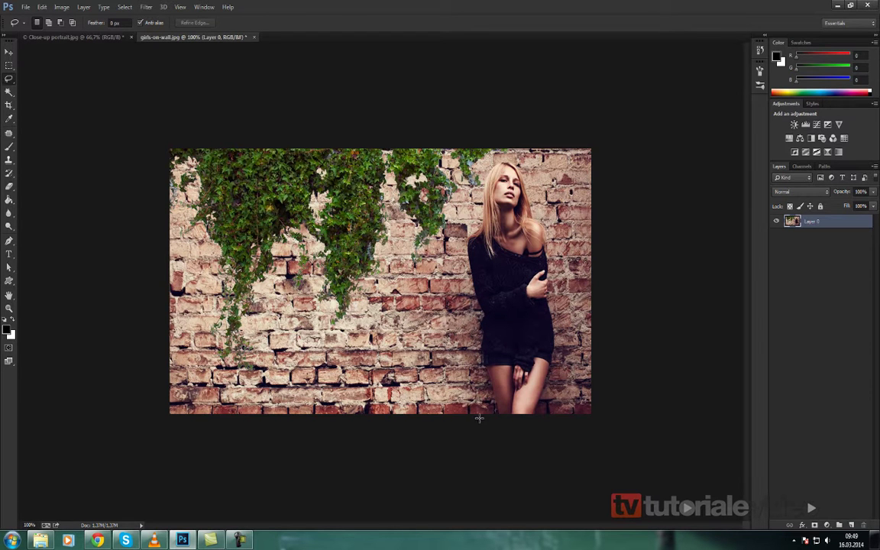
{"action": "mouse_move", "coordinate": [486, 412]}
{"action": "left_mouse_down"}
{"action": "mouse_move", "coordinate": [462, 246]}
{"action": "mouse_move", "coordinate": [475, 200]}
{"action": "left_mouse_up"}
{"action": "mouse_move", "coordinate": [434, 162]}
{"action": "left_mouse_down"}
{"action": "mouse_move", "coordinate": [493, 162]}
{"action": "mouse_move", "coordinate": [488, 193]}
{"action": "mouse_move", "coordinate": [505, 294]}
{"action": "left_mouse_up"}
{"action": "mouse_move", "coordinate": [549, 275]}
{"action": "left_mouse_down"}
{"action": "mouse_move", "coordinate": [562, 344]}
{"action": "mouse_move", "coordinate": [546, 414]}
{"action": "mouse_move", "coordinate": [484, 422]}
{"action": "left_mouse_up"}
{"action": "key", "text": "shift"}
{"action": "key", "text": "shift+BackSpace"}
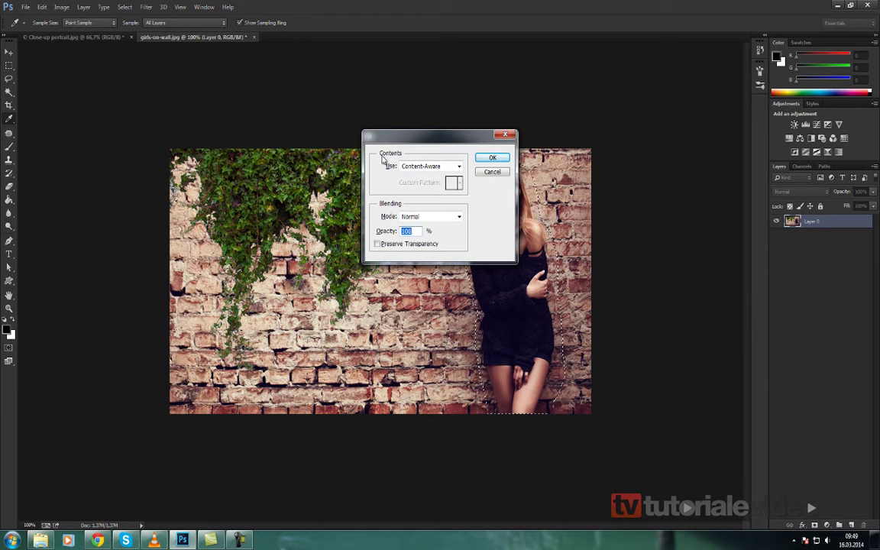
{"action": "left_click", "coordinate": [502, 159]}
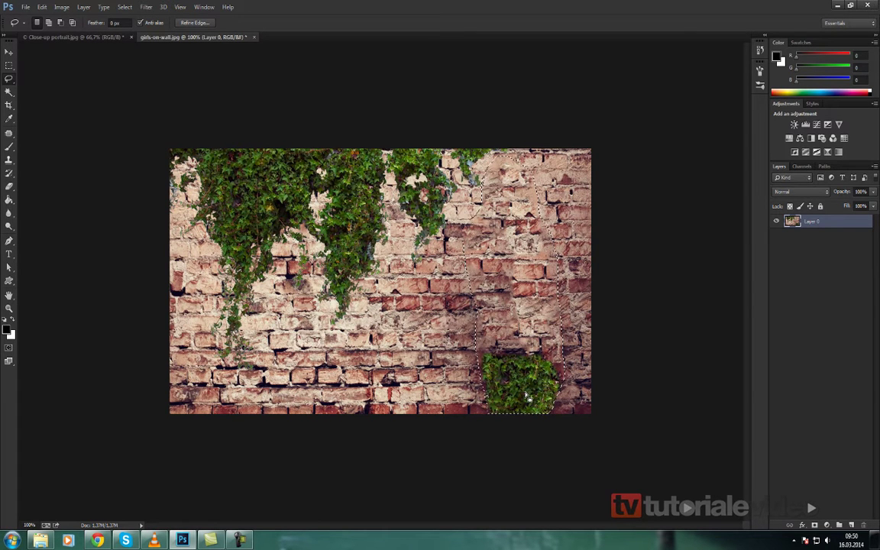
{"action": "key", "text": "ctrl+d"}
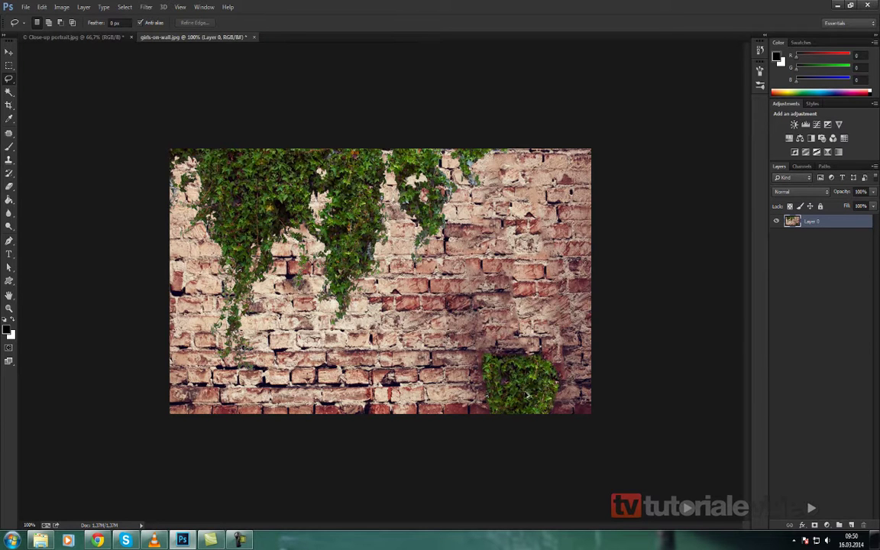
- Undo the fill to restore the woman, deselect, and lasso around the hanging ivy
{"action": "key", "text": "ctrl+alt+z"}
{"action": "key", "text": "ctrl+alt+z"}
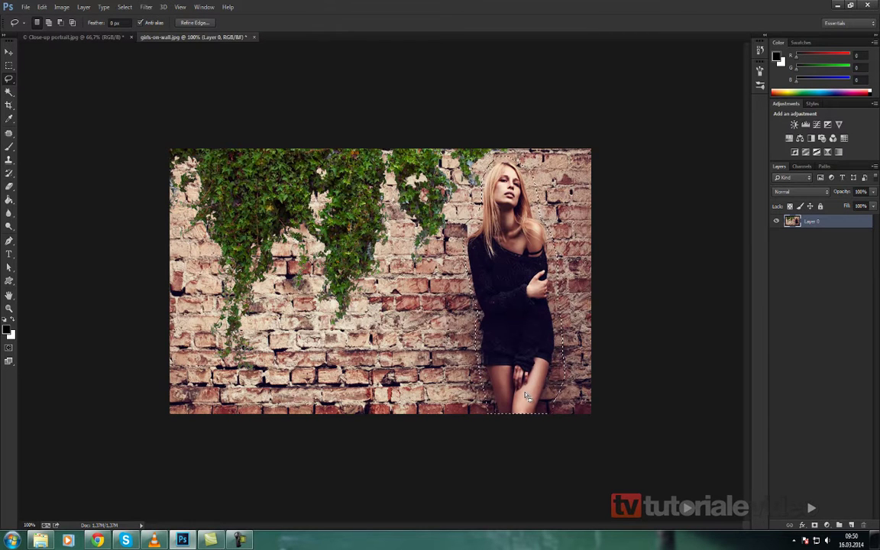
{"action": "key", "text": "ctrl+d"}
{"action": "mouse_move", "coordinate": [166, 191]}
{"action": "left_mouse_down"}
{"action": "mouse_move", "coordinate": [184, 313]}
{"action": "mouse_move", "coordinate": [380, 245]}
{"action": "mouse_move", "coordinate": [403, 225]}
{"action": "mouse_move", "coordinate": [437, 148]}
{"action": "left_mouse_up"}
{"action": "mouse_move", "coordinate": [516, 146]}
{"action": "left_mouse_down"}
{"action": "mouse_move", "coordinate": [223, 121]}
{"action": "mouse_move", "coordinate": [144, 145]}
{"action": "mouse_move", "coordinate": [168, 216]}
{"action": "left_mouse_up"}
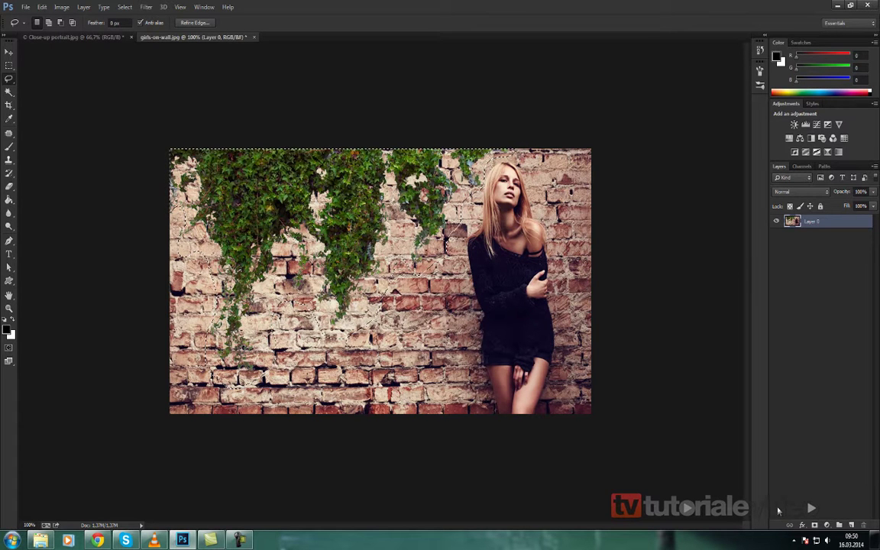
{"action": "key", "text": "alt"}
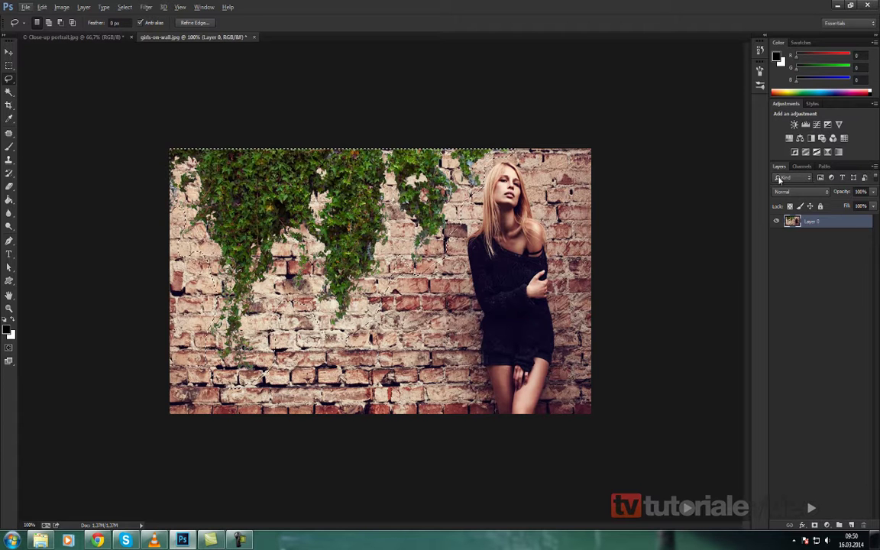
{"action": "key", "text": "alt"}
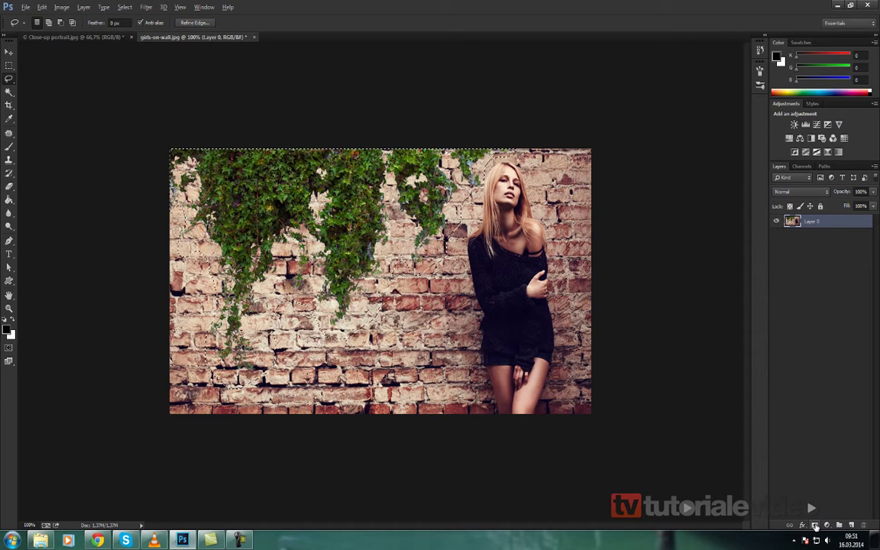
- Add a layer mask from the ivy selection, undo it, deselect, and duplicate Layer 0
{"action": "left_click", "coordinate": [815, 526], "text": "alt"}
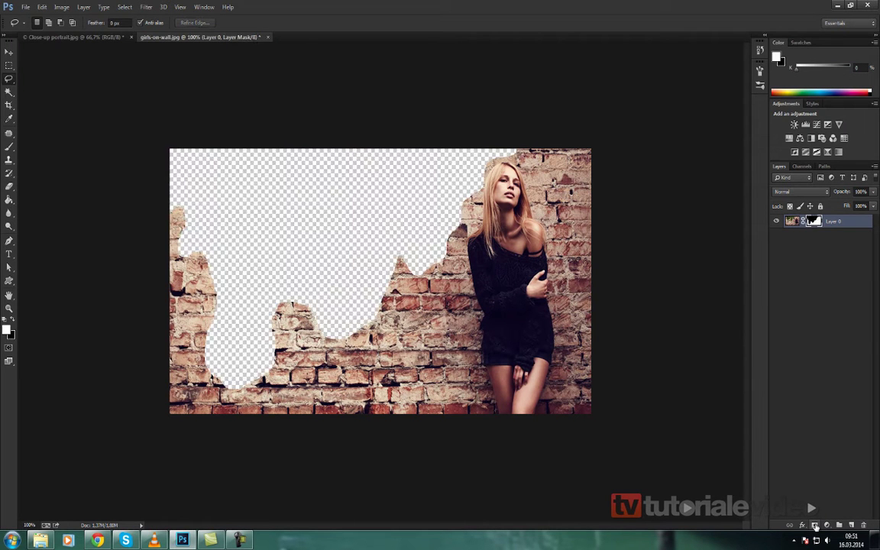
{"action": "key", "text": "ctrl+z"}
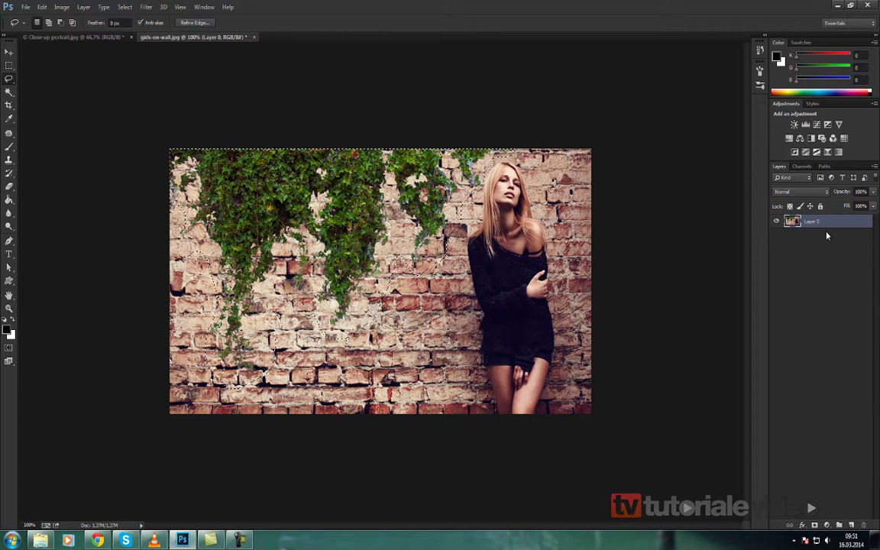
{"action": "key", "text": "ctrl+d"}
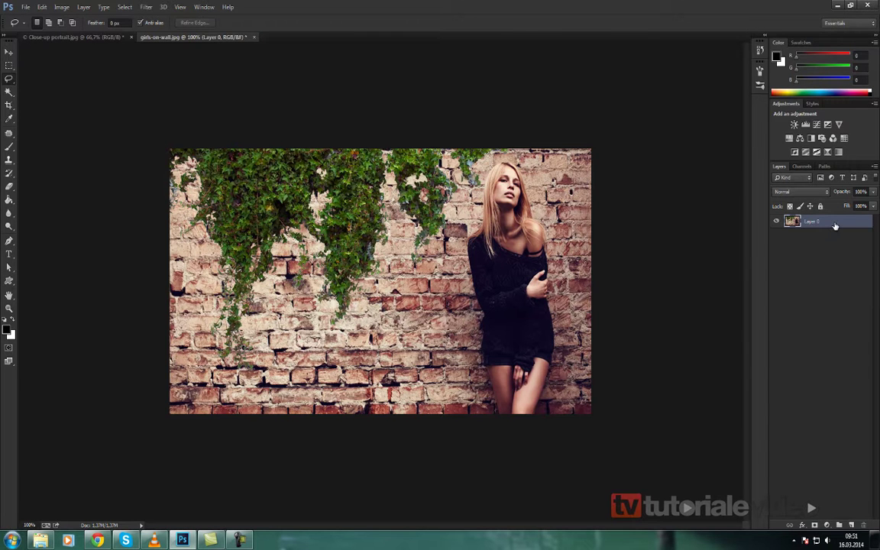
{"action": "key", "text": "ctrl+j"}
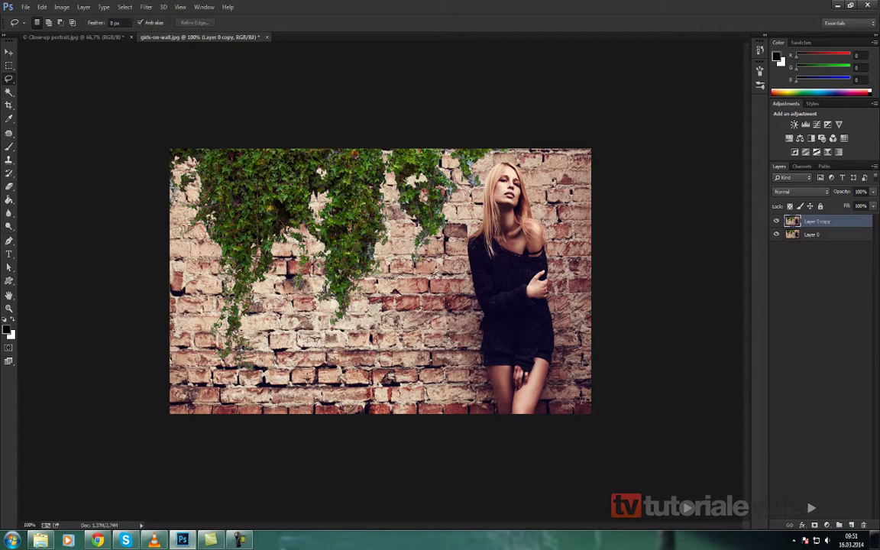
- Mask Layer 0 copy to a lasso selection of the ivy, then lasso around the woman
{"action": "mouse_move", "coordinate": [165, 222]}
{"action": "left_mouse_down"}
{"action": "mouse_move", "coordinate": [191, 295]}
{"action": "mouse_move", "coordinate": [275, 269]}
{"action": "mouse_move", "coordinate": [303, 298]}
{"action": "mouse_move", "coordinate": [355, 235]}
{"action": "mouse_move", "coordinate": [390, 229]}
{"action": "mouse_move", "coordinate": [420, 172]}
{"action": "mouse_move", "coordinate": [437, 162]}
{"action": "mouse_move", "coordinate": [435, 148]}
{"action": "mouse_move", "coordinate": [495, 133]}
{"action": "mouse_move", "coordinate": [145, 133]}
{"action": "mouse_move", "coordinate": [147, 196]}
{"action": "mouse_move", "coordinate": [162, 238]}
{"action": "left_mouse_up"}
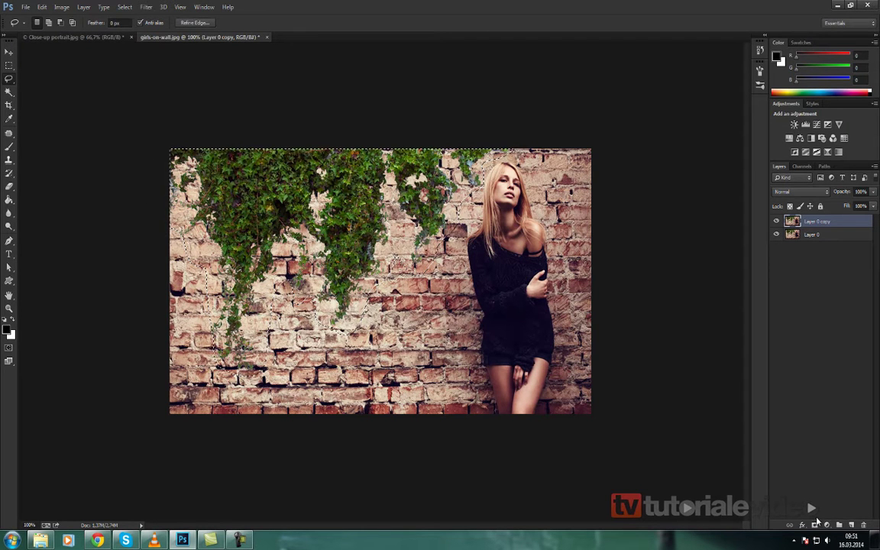
{"action": "left_click", "coordinate": [814, 526]}
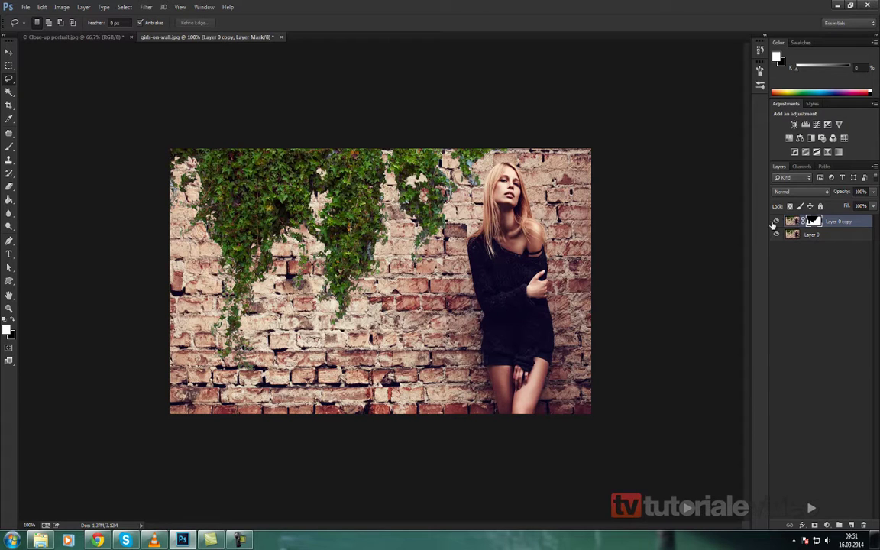
{"action": "left_click", "coordinate": [792, 220]}
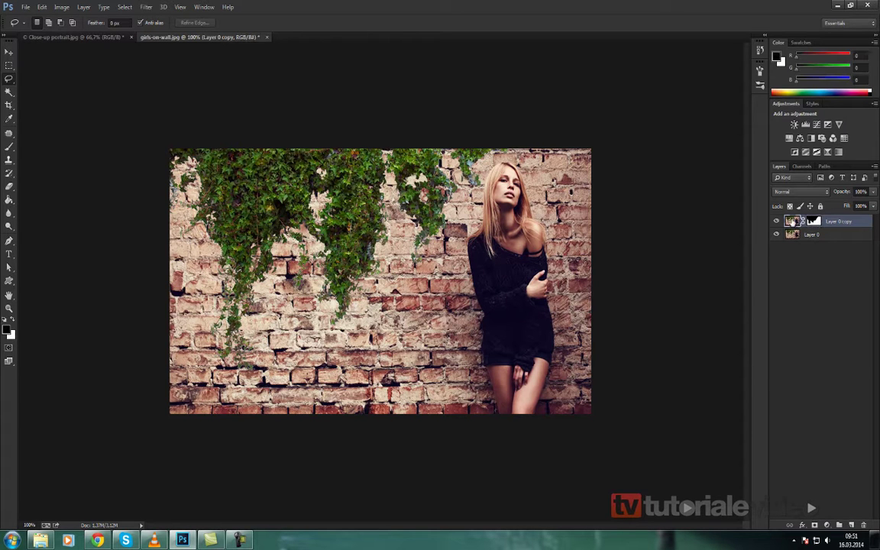
{"action": "left_click", "coordinate": [813, 221]}
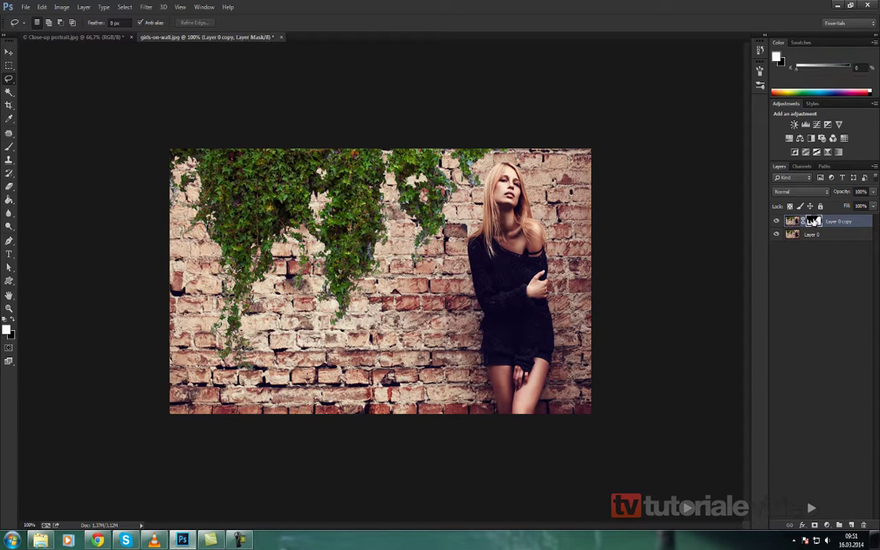
{"action": "left_click", "coordinate": [794, 221]}
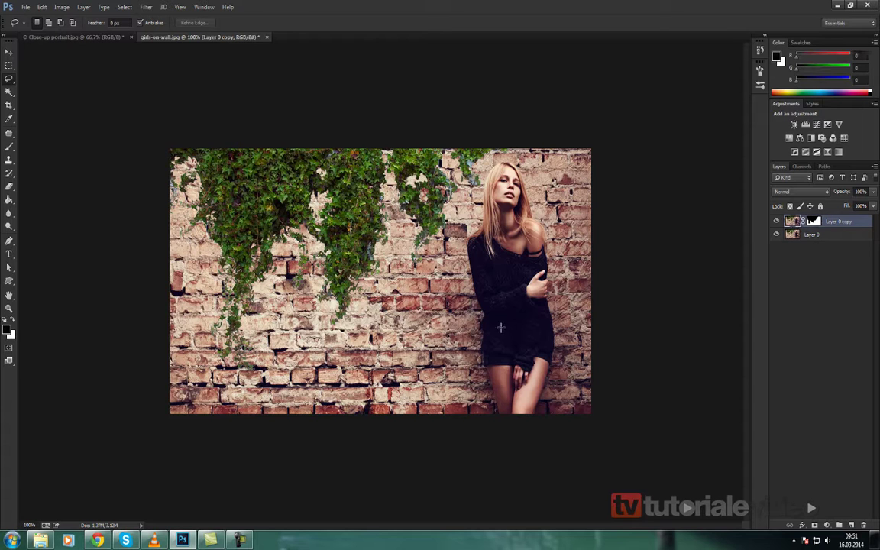
{"action": "mouse_move", "coordinate": [490, 420]}
{"action": "left_mouse_down"}
{"action": "mouse_move", "coordinate": [419, 223]}
{"action": "mouse_move", "coordinate": [439, 152]}
{"action": "left_mouse_up"}
{"action": "mouse_move", "coordinate": [489, 157]}
{"action": "left_mouse_down"}
{"action": "mouse_move", "coordinate": [539, 208]}
{"action": "mouse_move", "coordinate": [558, 272]}
{"action": "mouse_move", "coordinate": [525, 420]}
{"action": "mouse_move", "coordinate": [483, 420]}
{"action": "left_mouse_up"}
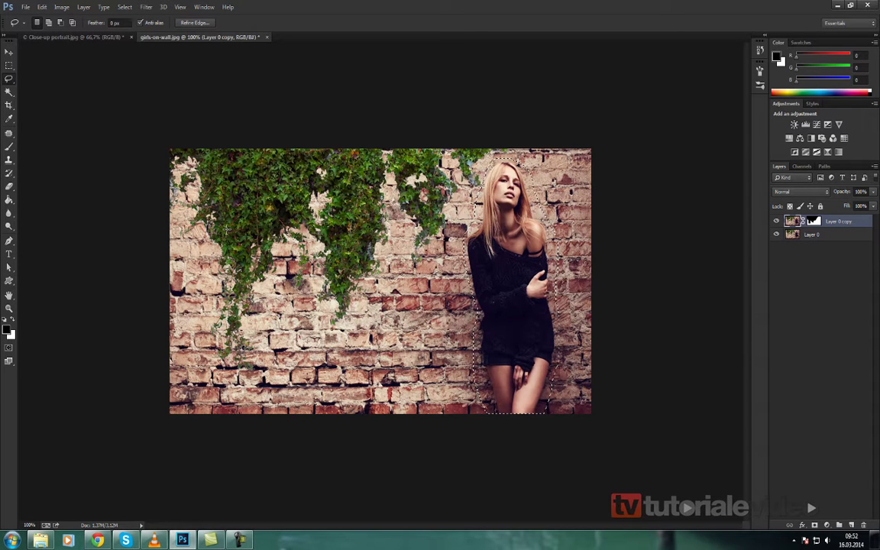
- Content-Aware Fill the woman's outline with brick texture, then deselect
{"action": "key", "text": "shift+BackSpace"}
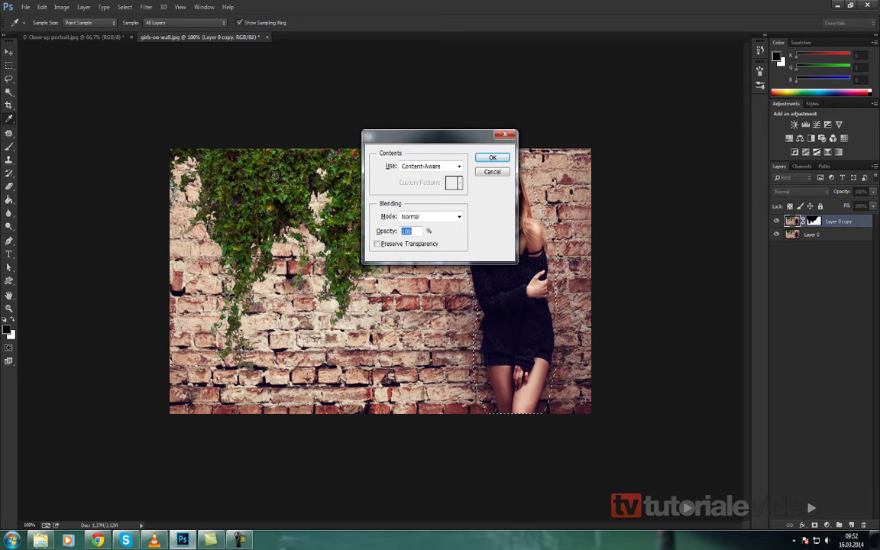
{"action": "left_click", "coordinate": [492, 158]}
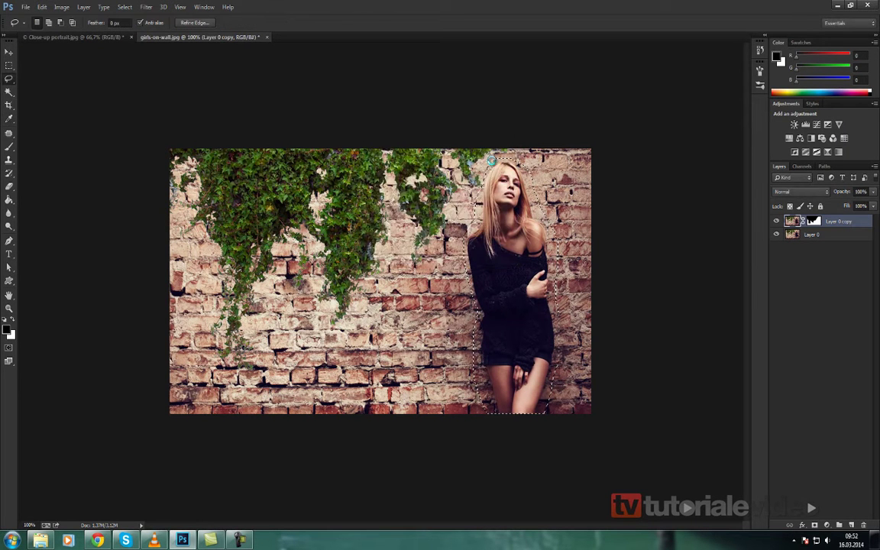
{"action": "key", "text": "ctrl+d"}
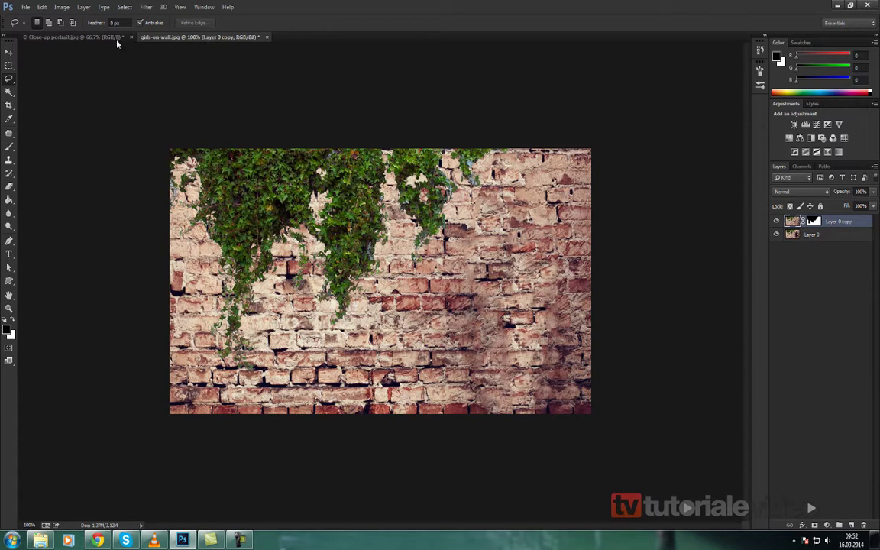
- Bring the Close-up portrait.jpg document back into view
{"action": "left_click", "coordinate": [84, 36]}
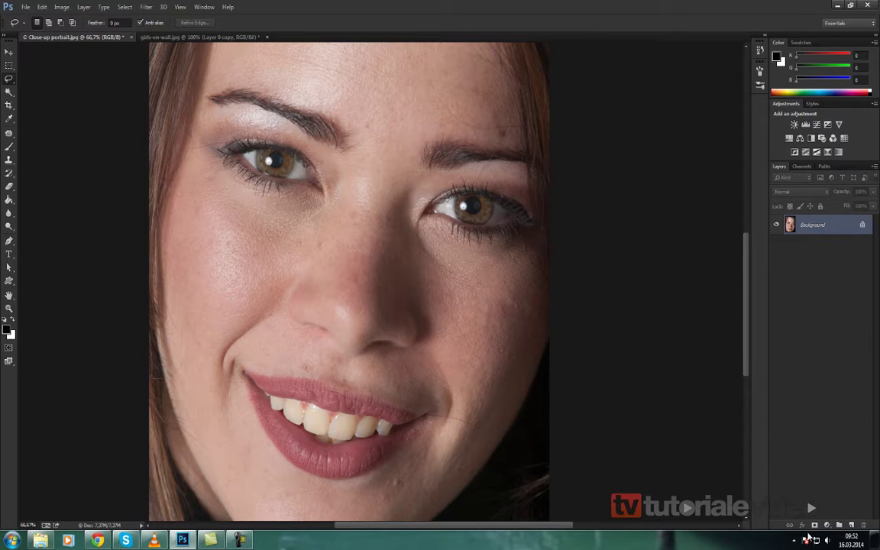
{"action": "left_click", "coordinate": [239, 540]}
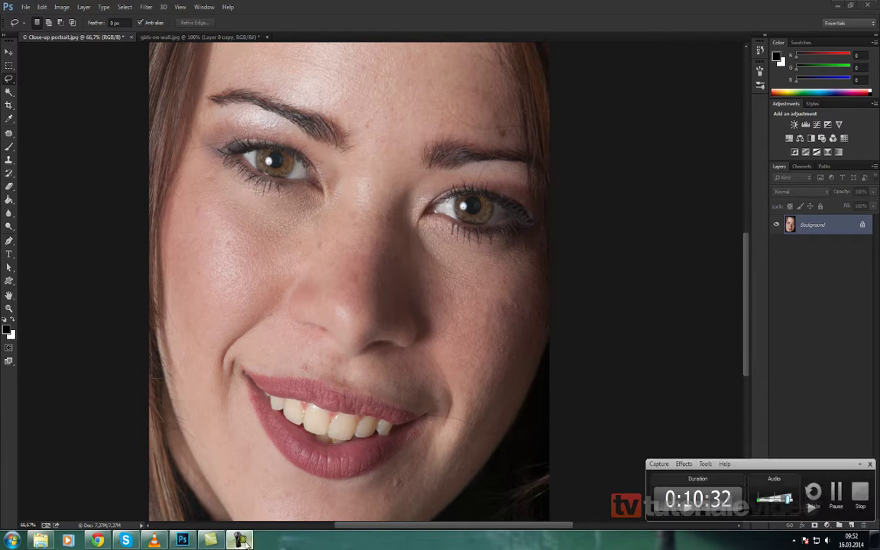